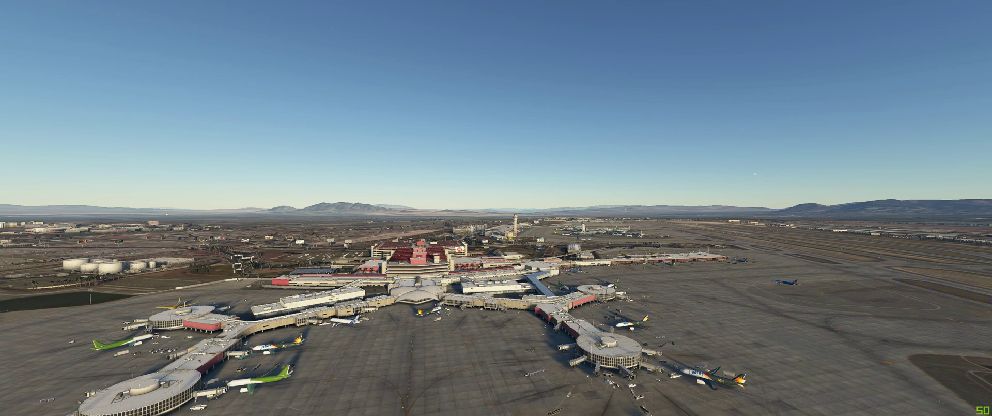
Bring up the GraphicsSettings Word document showing terrain vector data, buildings and trees at Medium.
key("alt+Tab")
key("alt+Tab")
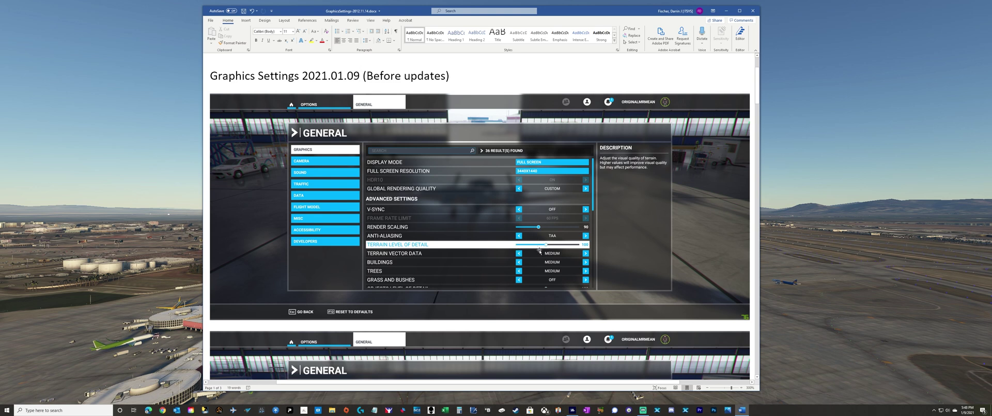
Return to the full-screen simulator and bring up the in-flight options menu.
key("alt+Tab")
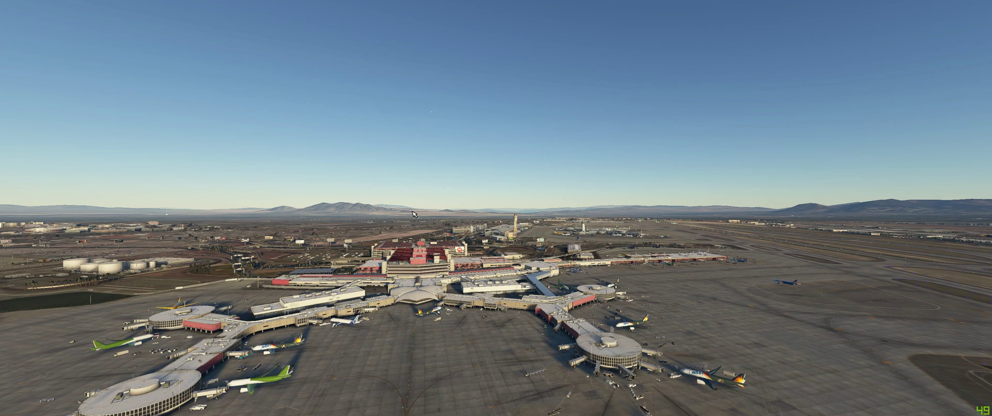
key("Escape")
Open the General graphics options page, currently at Custom quality with render scaling 90.
left_click(212, 191)
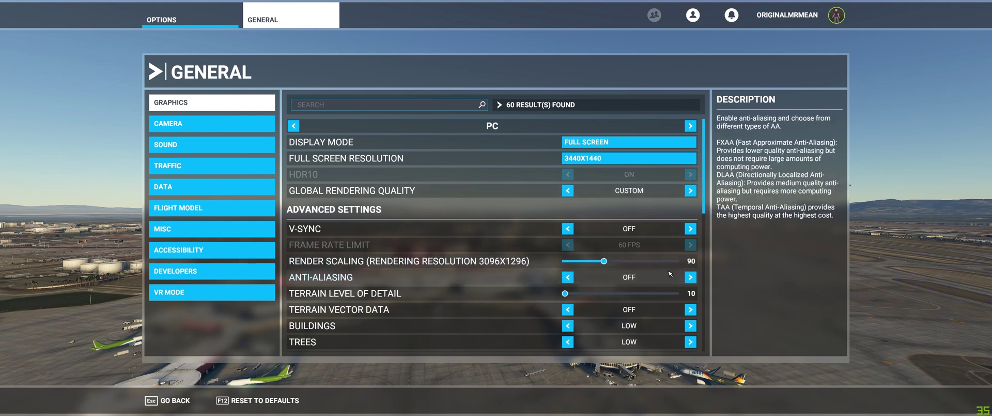
Set anti-aliasing to TAA after checking the Word reference screenshot.
key("alt+Tab")
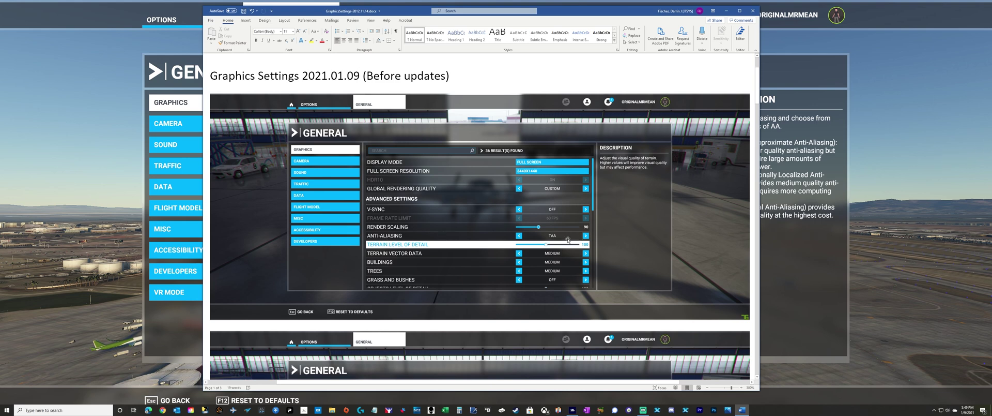
key("alt+Tab")
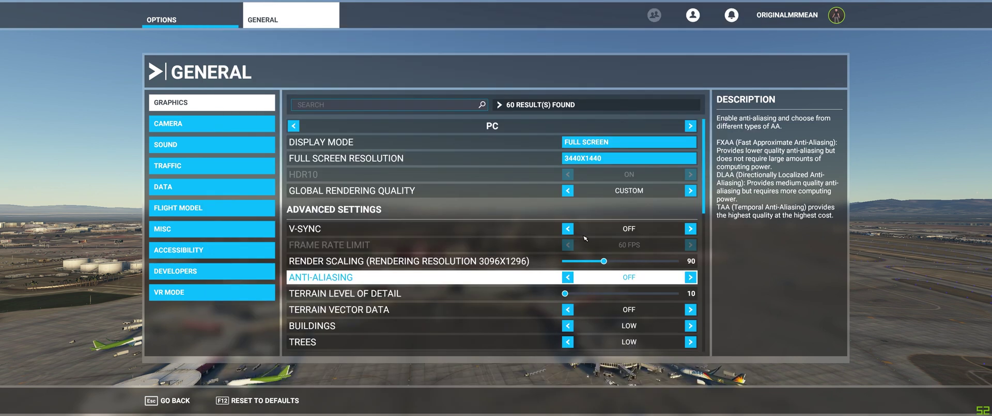
left_click(689, 278)
left_click(690, 279)
left_click(690, 278)
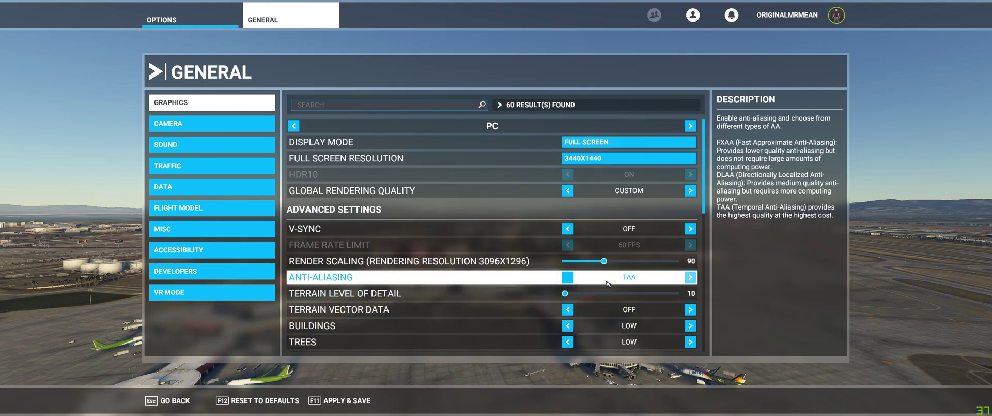
Raise terrain vector data, buildings and trees to MEDIUM to match the reference.
key("alt+Tab")
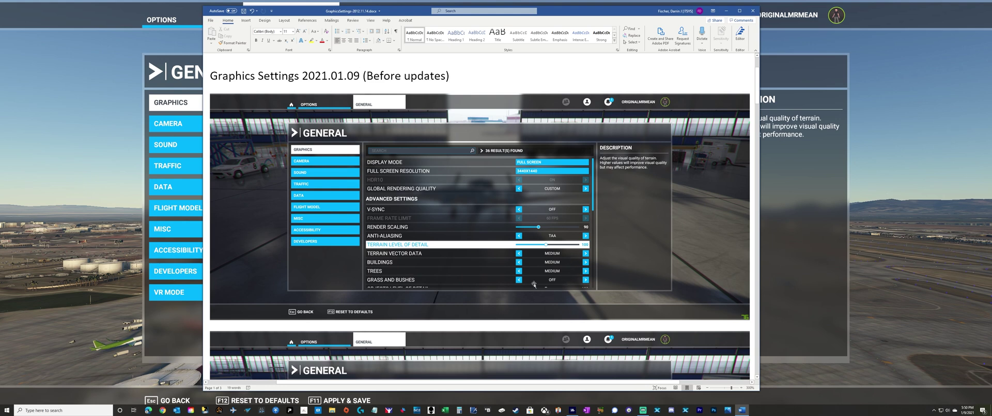
key("alt+Tab")
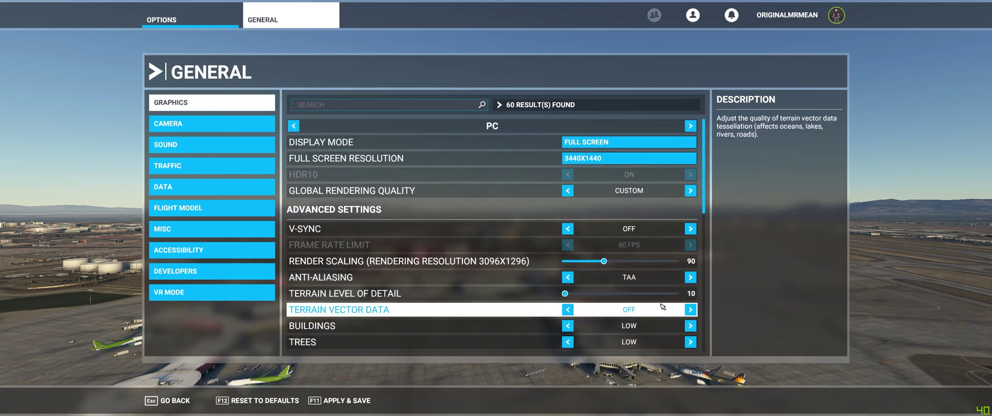
left_click(691, 309)
left_click(691, 309)
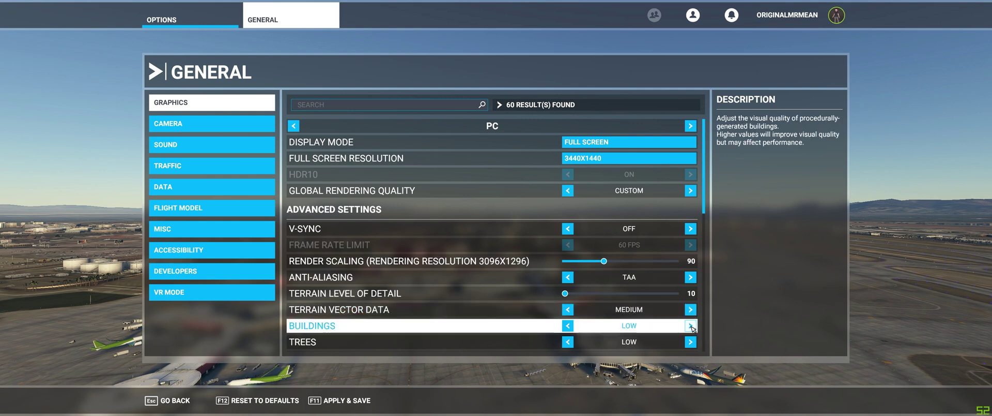
left_click(690, 325)
key("alt+Tab")
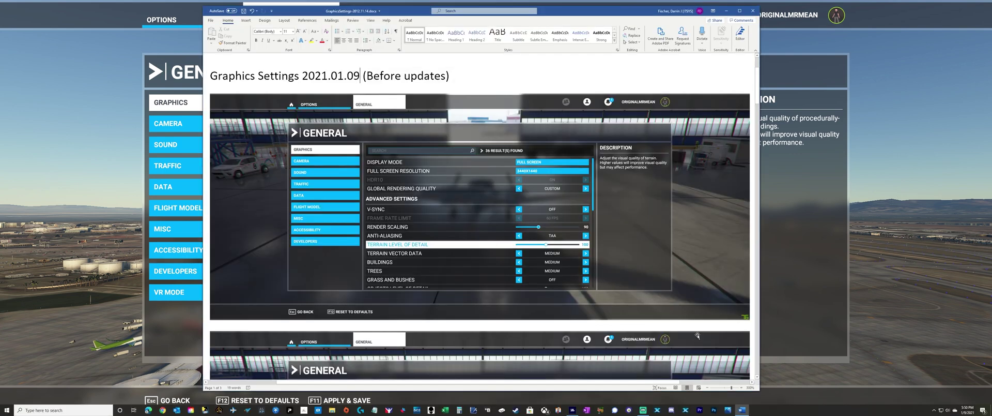
key("alt+Tab")
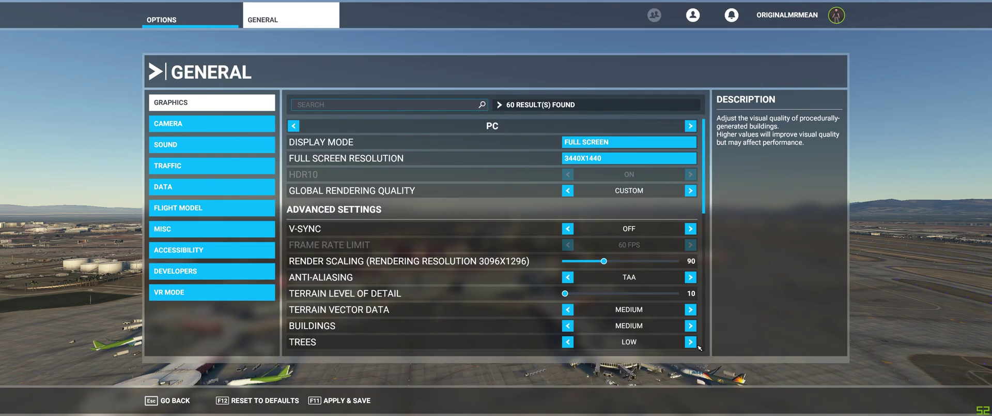
left_click(691, 342)
Scroll down the graphics list and raise Objects Level of Detail from 10 to 100.
left_click_drag(706, 166, 702, 255)
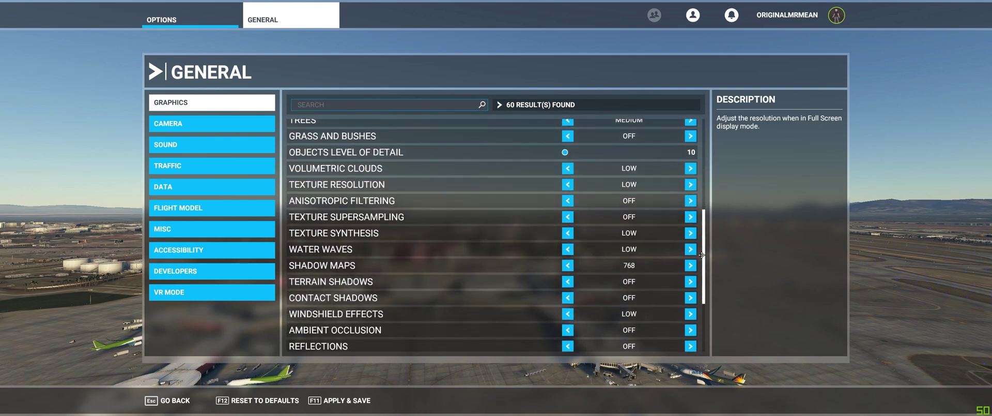
key("alt+Tab")
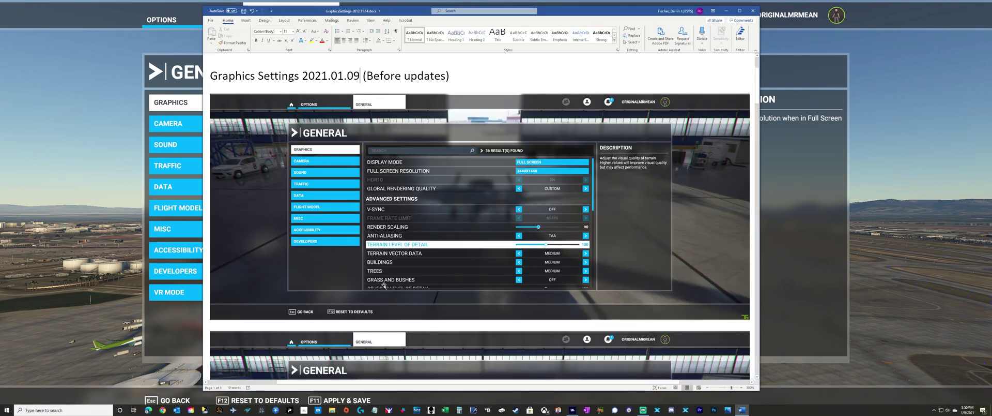
key("alt+Tab")
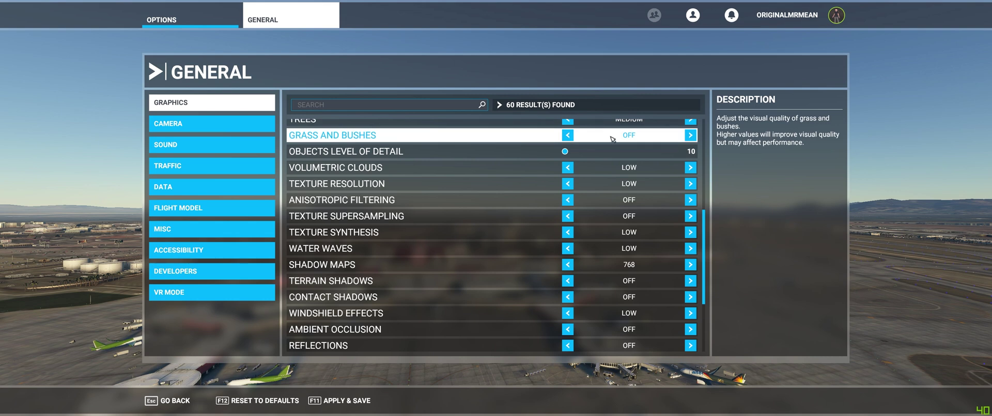
key("alt+Tab")
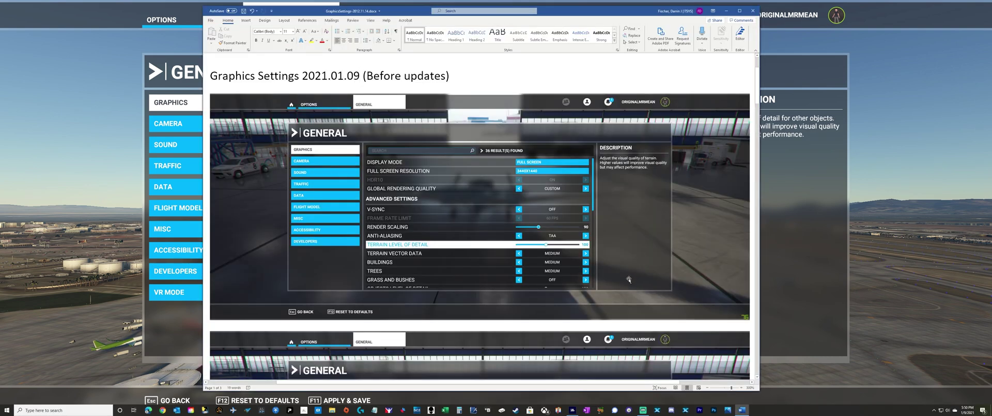
scroll(631, 279, "down", 8)
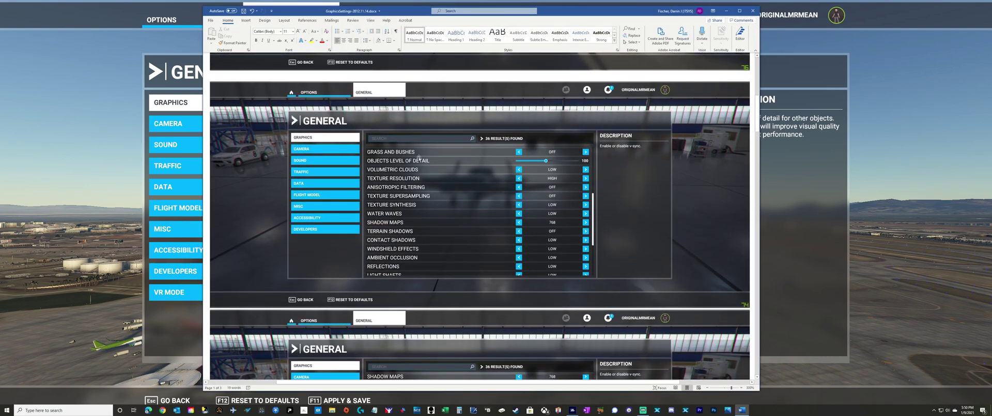
key("alt+Tab")
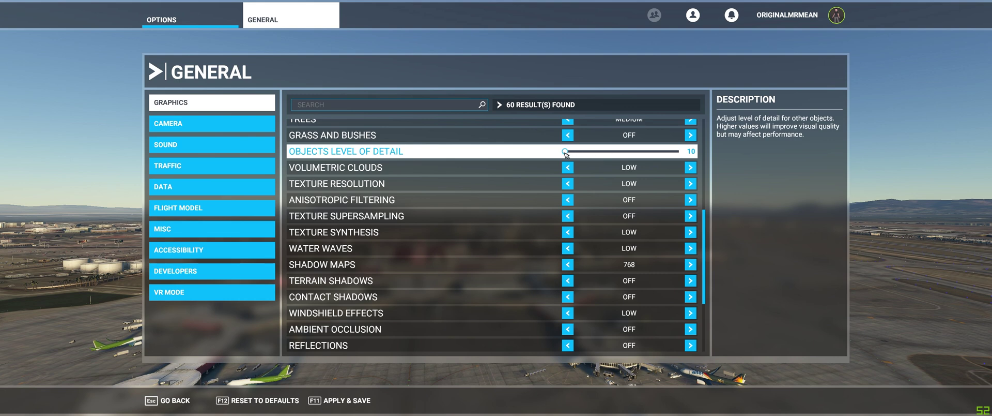
left_click_drag(565, 153, 622, 153)
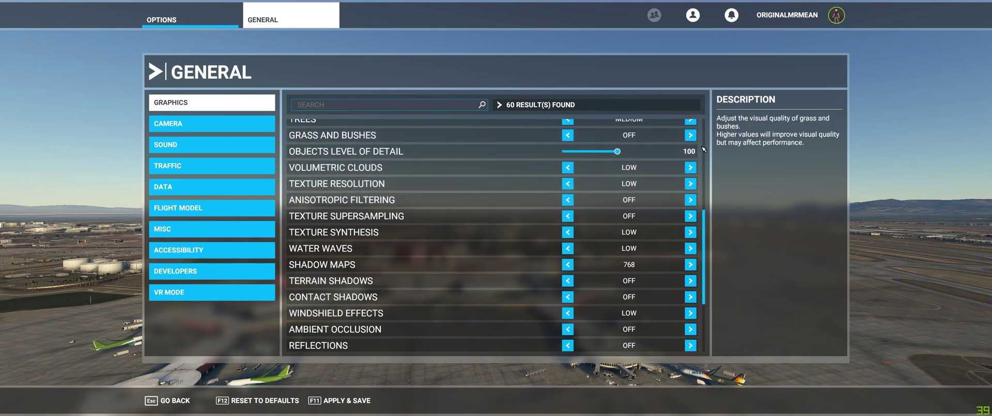
Raise texture resolution to HIGH per the reference screenshot.
key("alt+Tab")
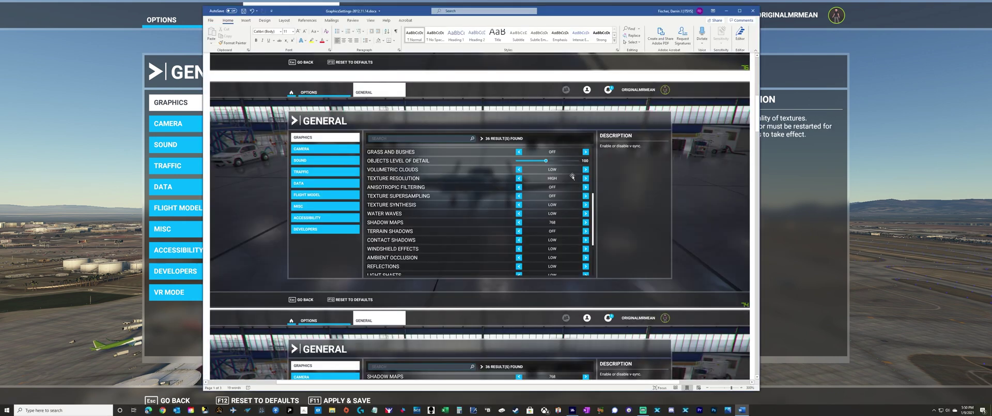
key("alt+Tab")
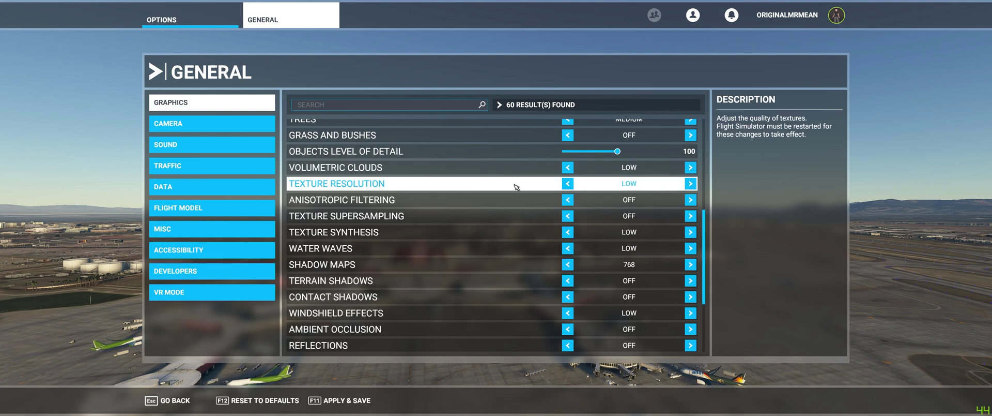
left_click(690, 183)
left_click(690, 184)
Set Anisotropic Filtering from OFF to 4X.
key("alt+Tab")
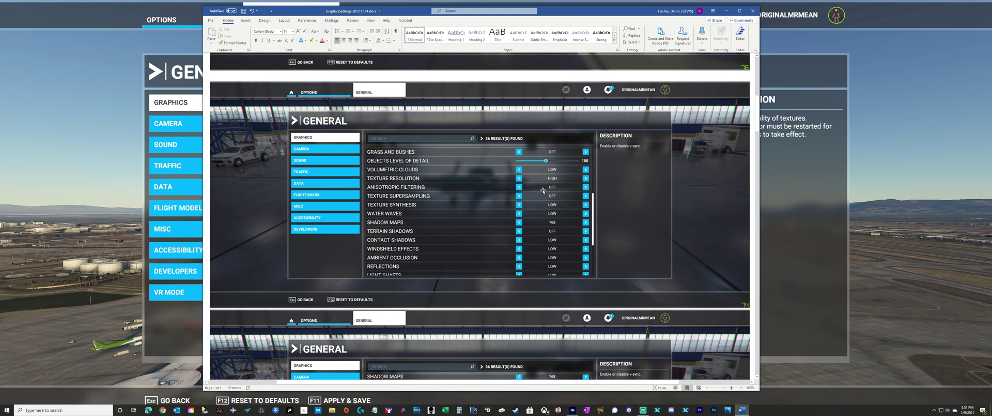
key("alt+Tab")
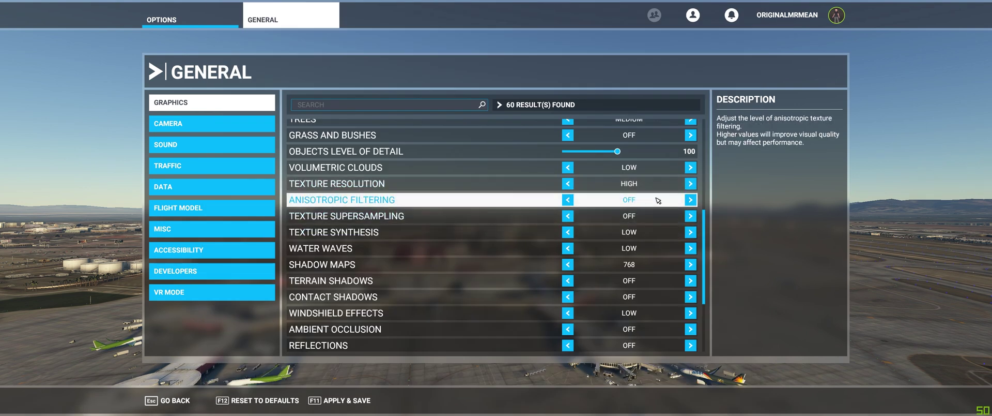
left_click(691, 199)
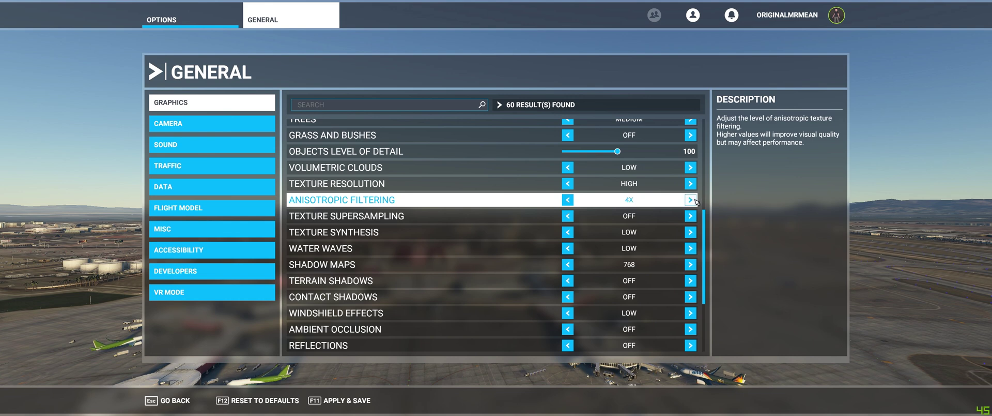
left_click(691, 199)
left_click(691, 199)
left_click(691, 199)
left_click(691, 200)
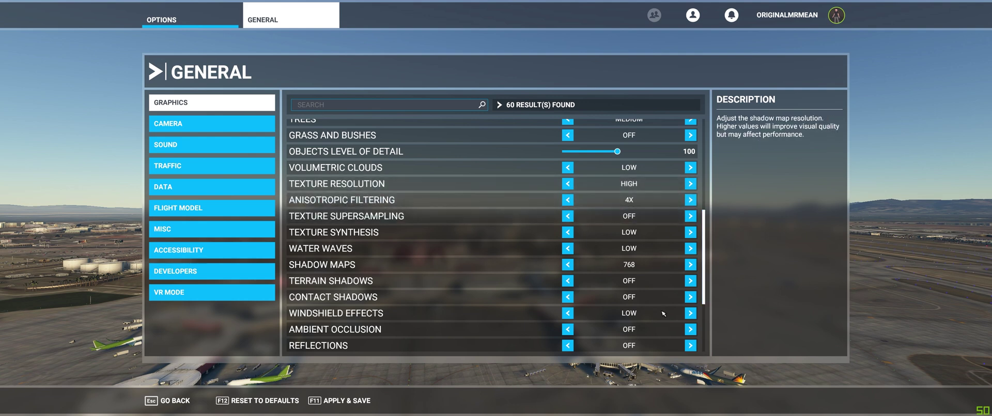
Raise Texture Supersampling from OFF to match the Word reference screenshot.
key("alt+Tab")
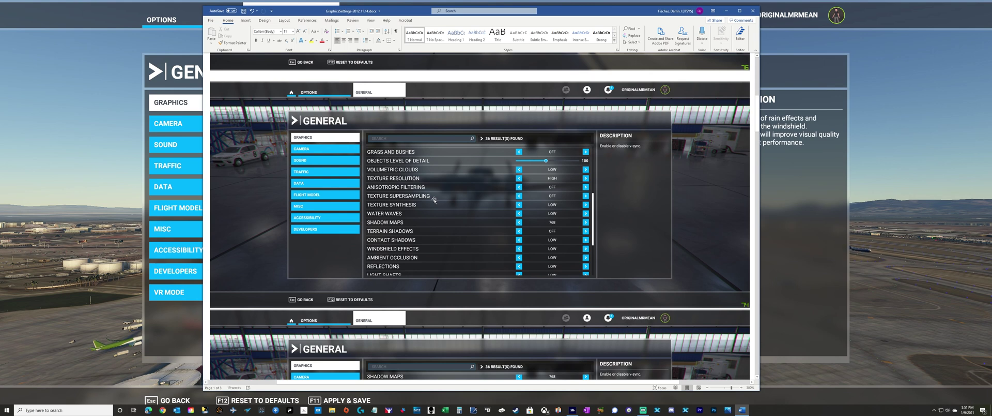
key("alt+Tab")
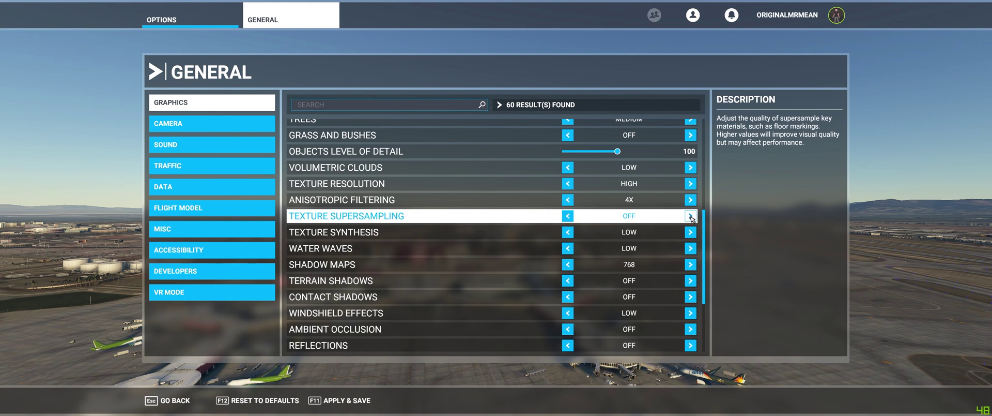
key("alt+Tab")
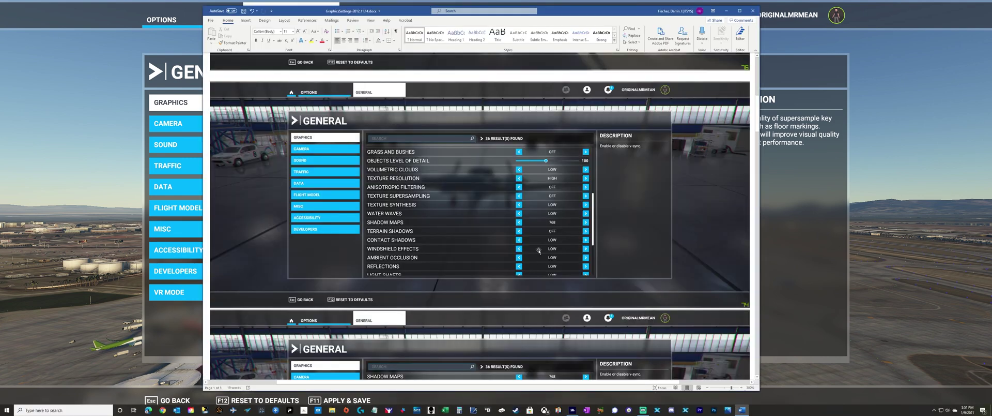
key("alt+Tab")
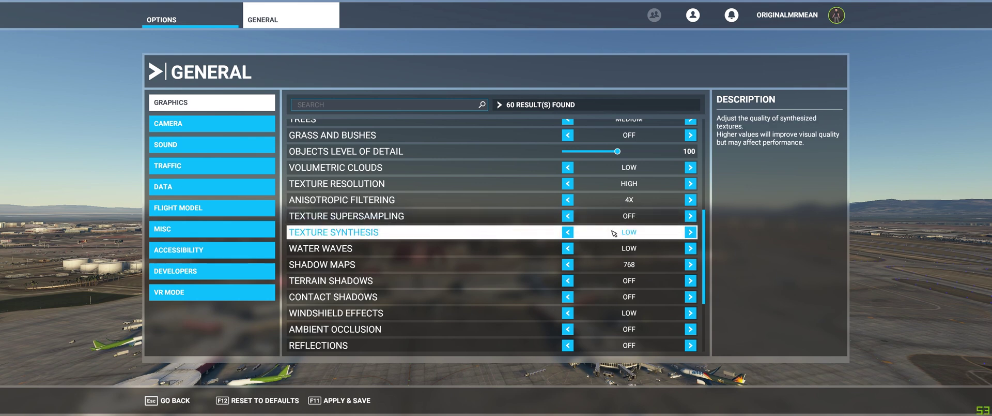
left_click(691, 216)
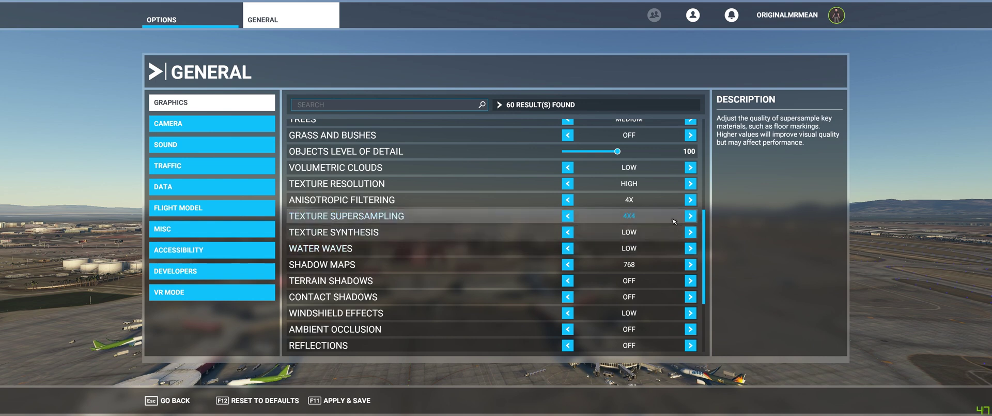
Set Contact Shadows from OFF to LOW after comparing with the reference.
key("alt+Tab")
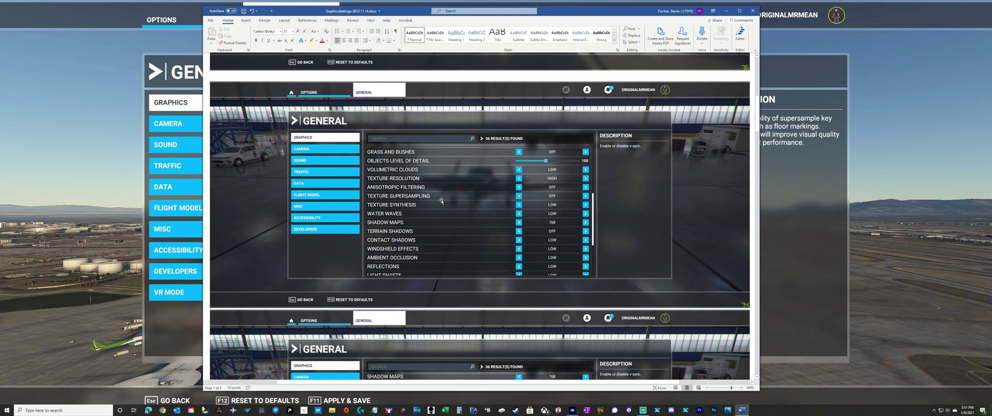
key("alt+Tab")
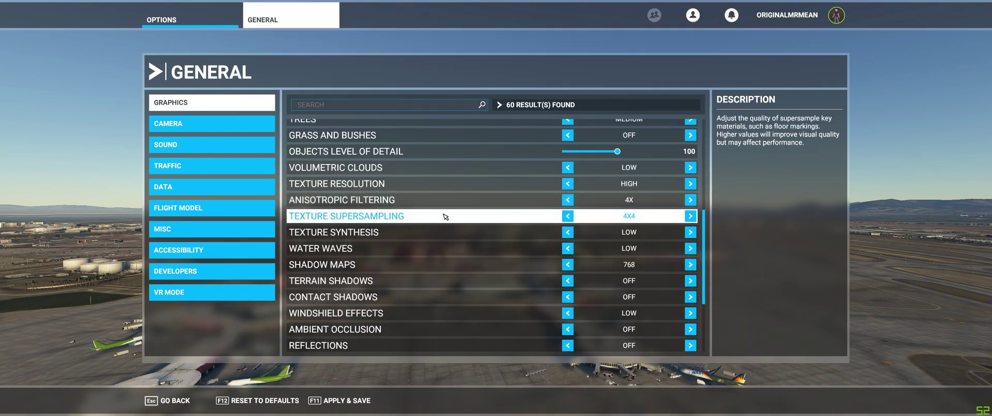
key("alt+Tab")
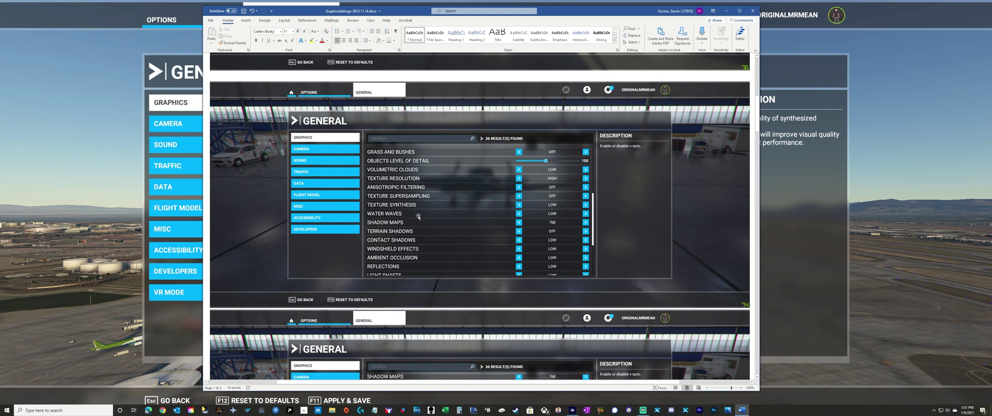
key("alt+Tab")
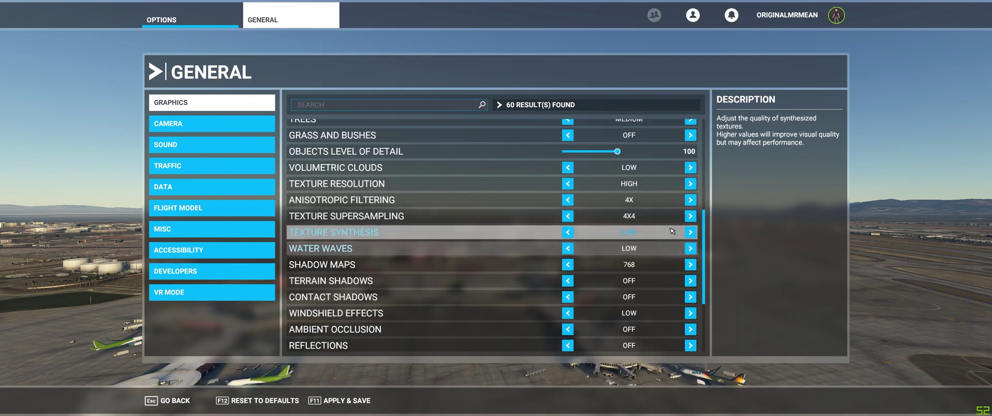
key("alt+Tab")
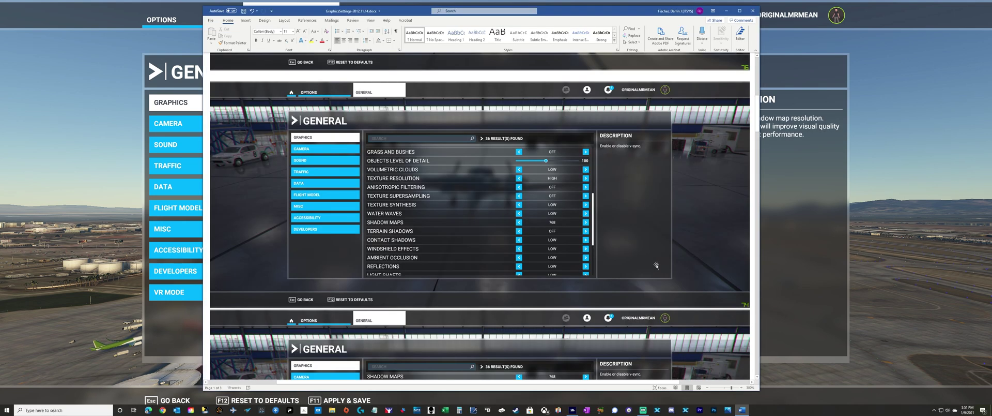
key("alt+Tab")
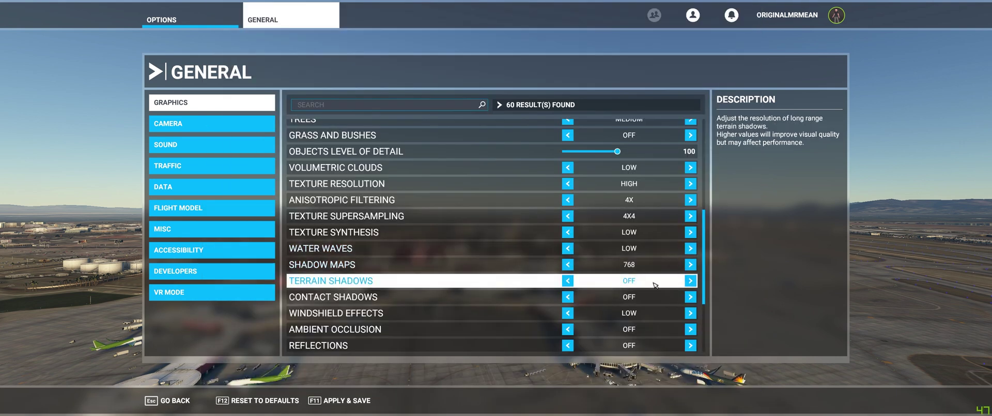
key("alt+Tab")
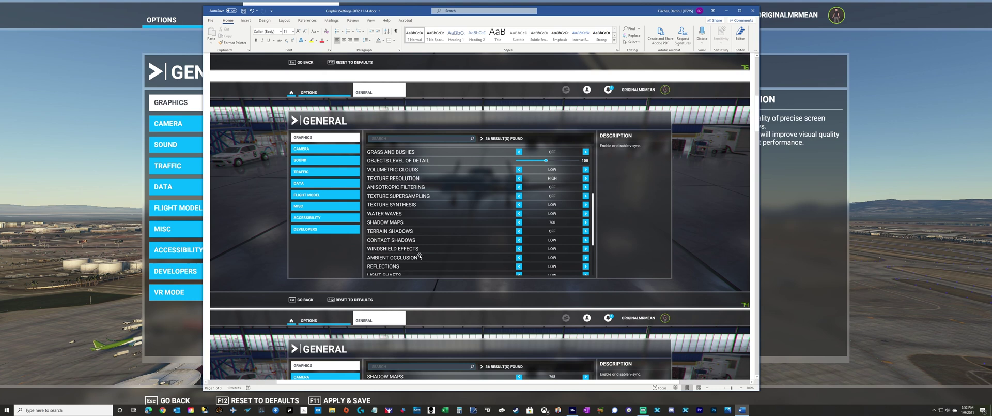
key("alt+Tab")
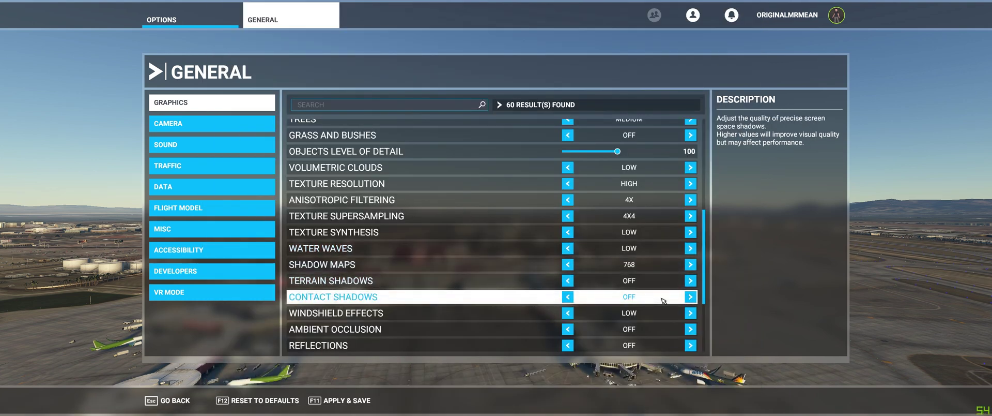
left_click(691, 297)
Switch Ambient Occlusion on from OFF.
key("alt+Tab")
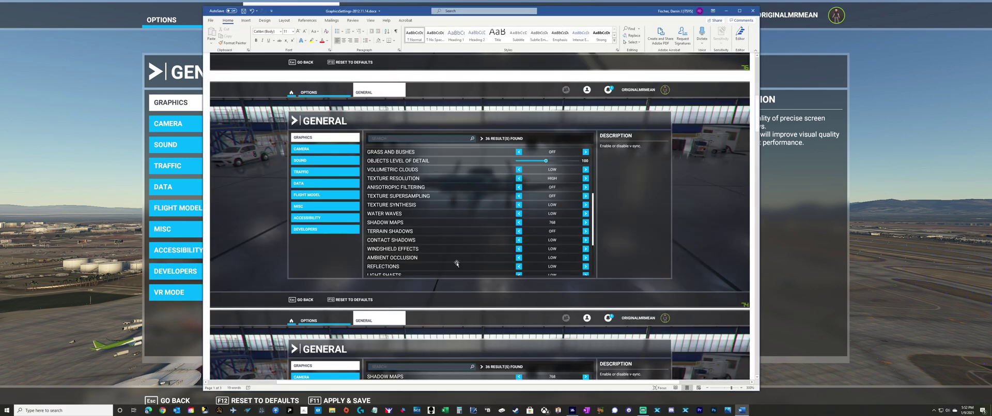
key("alt+Tab")
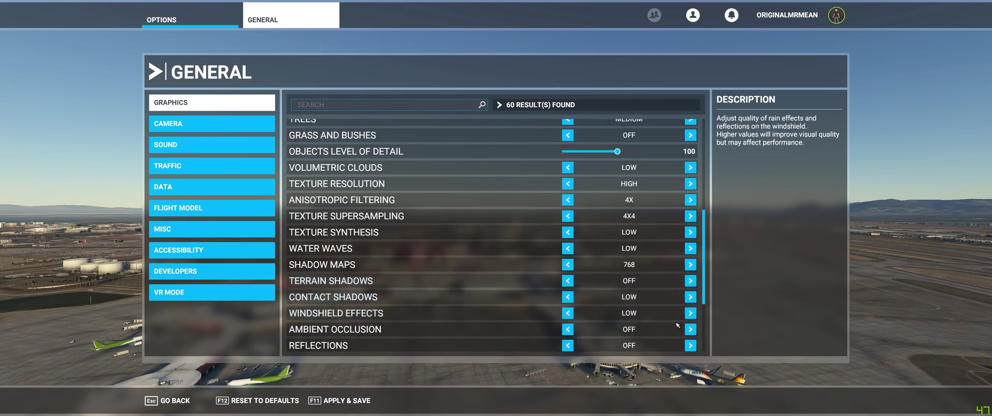
left_click(691, 329)
Raise Reflections from OFF to LOW.
scroll(491, 280, "down", 2)
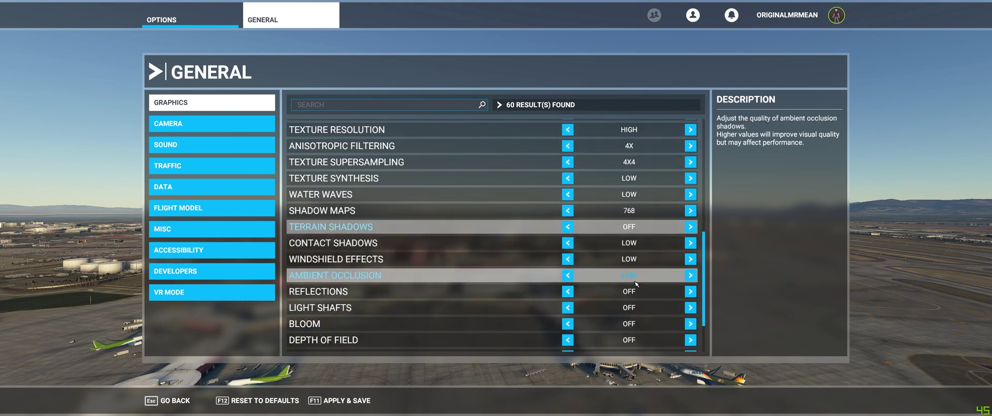
key("alt+Tab")
key("alt+Tab")
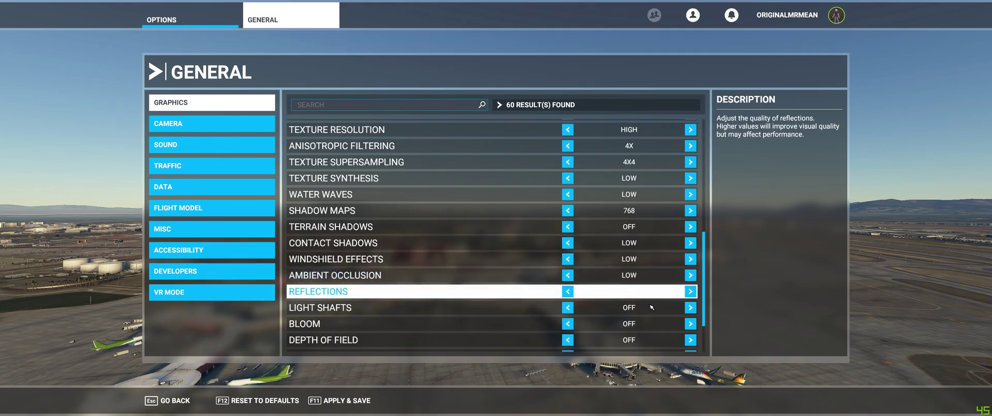
left_click(690, 292)
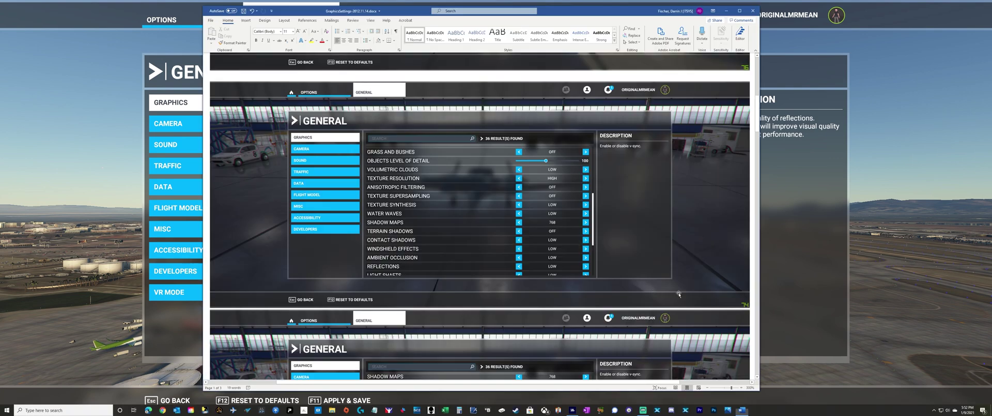
Set Light Shafts to Low and scroll the Word reference to the lower settings.
key("alt+Tab")
key("ctrl+v")
key("alt+Tab")
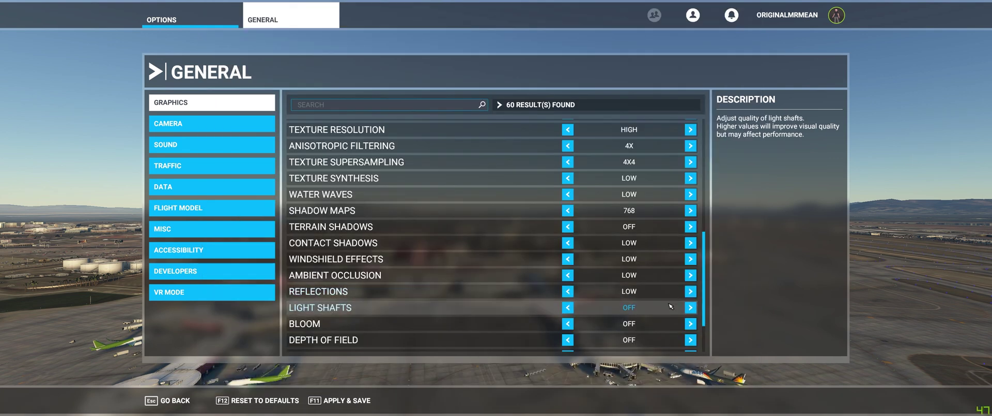
left_click(690, 308)
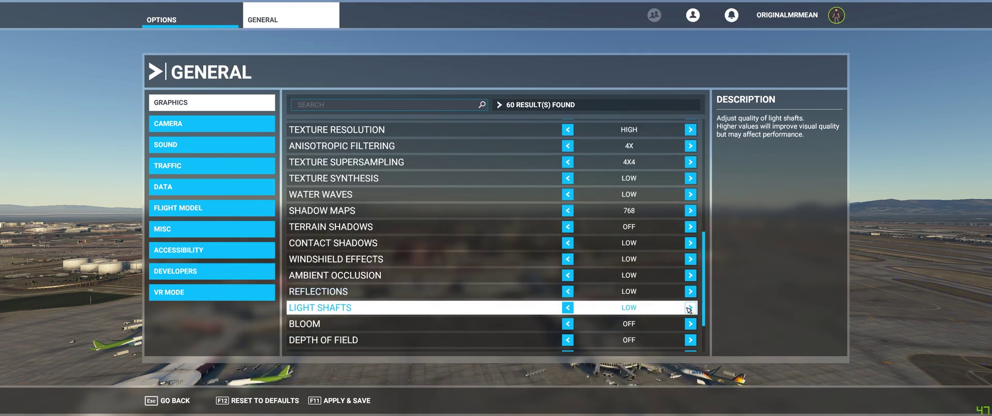
key("alt+Tab")
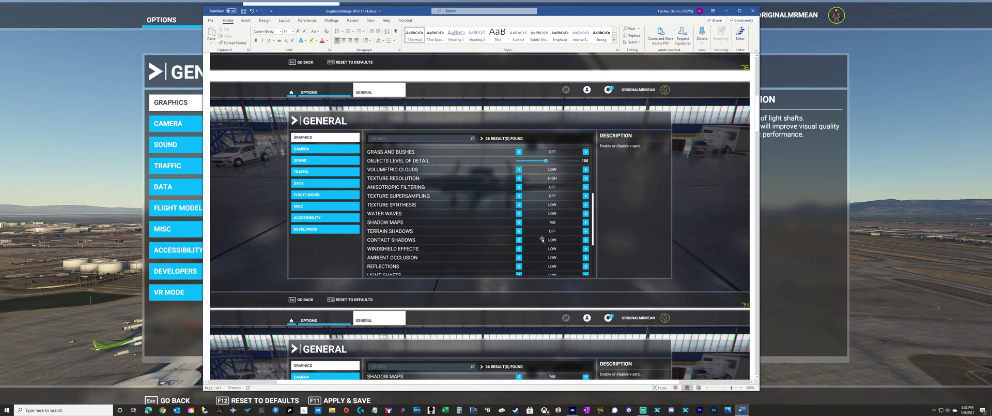
scroll(464, 255, "down", 3)
scroll(464, 255, "down", 4)
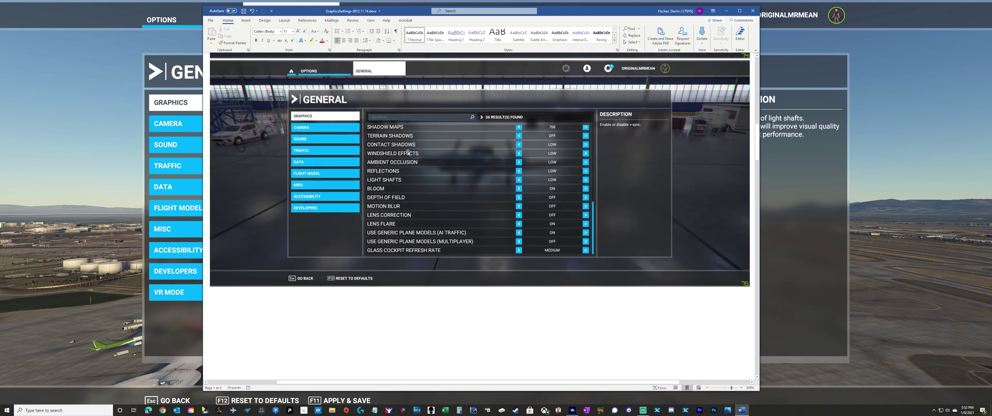
Turn Bloom ON to match the reference screenshot.
key("alt+Tab")
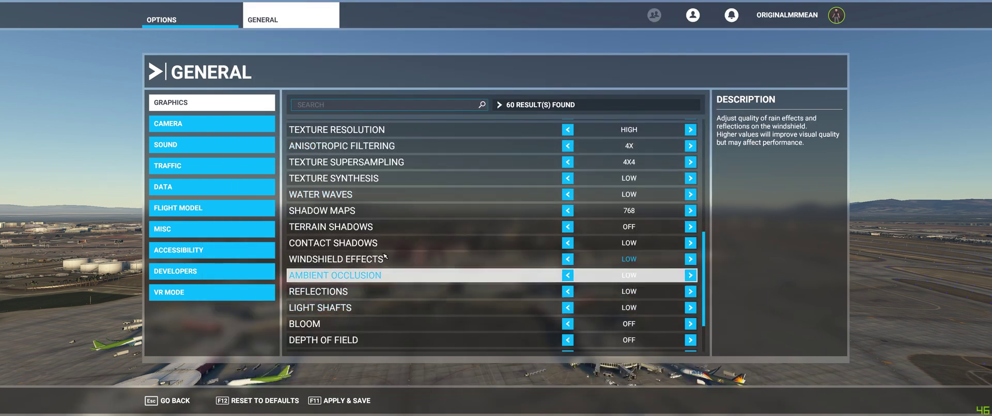
key("alt+Tab")
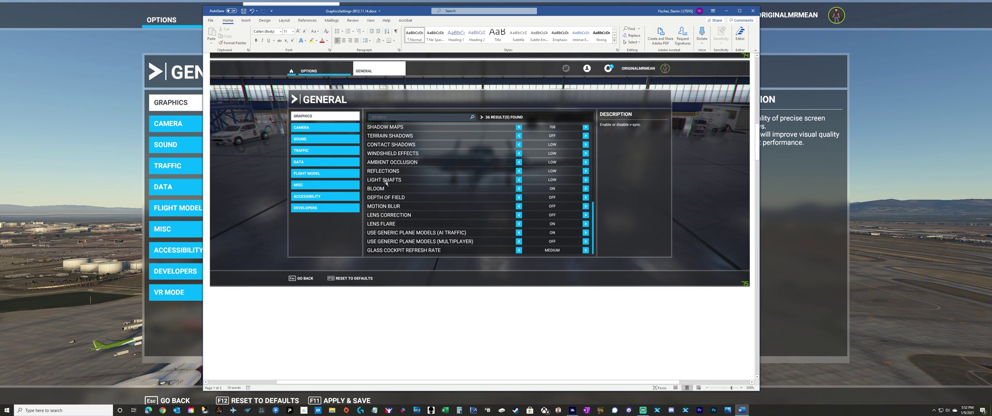
key("alt+Tab")
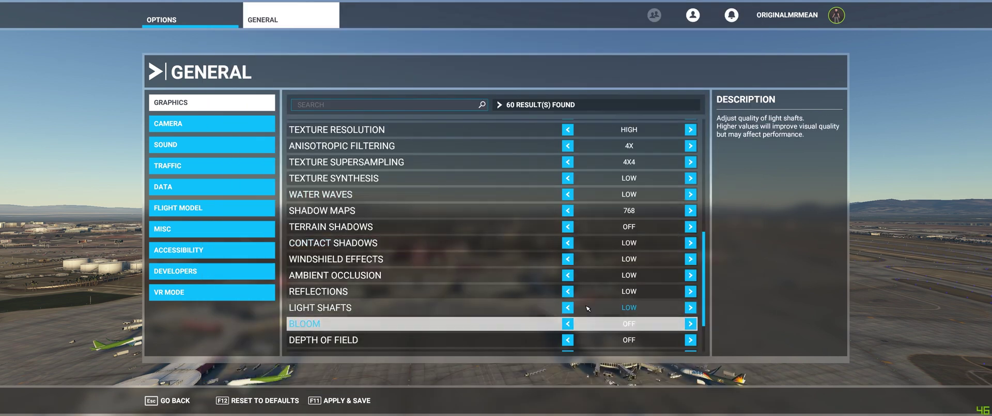
left_click(691, 324)
Verify the remaining rows against the reference, then apply and save the graphics settings.
key("alt+Tab")
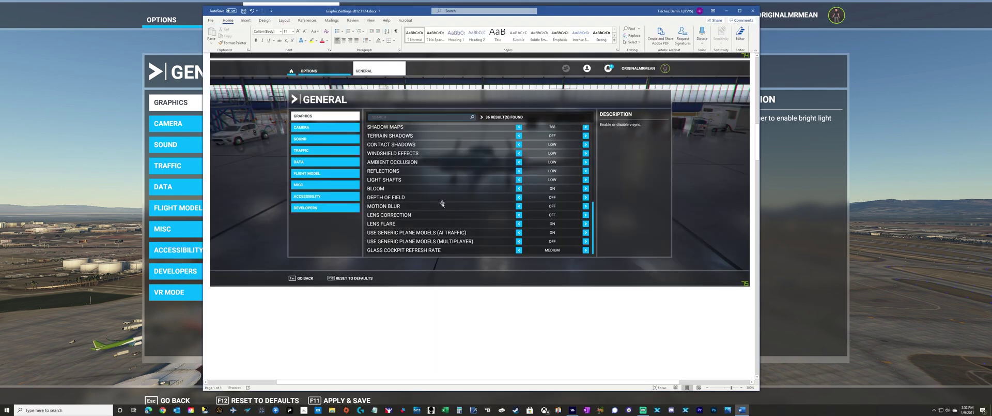
key("alt+Tab")
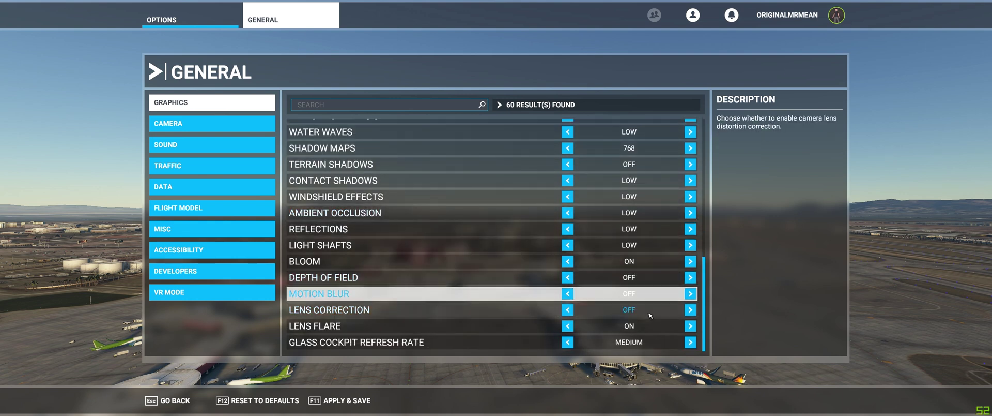
key("alt+Tab")
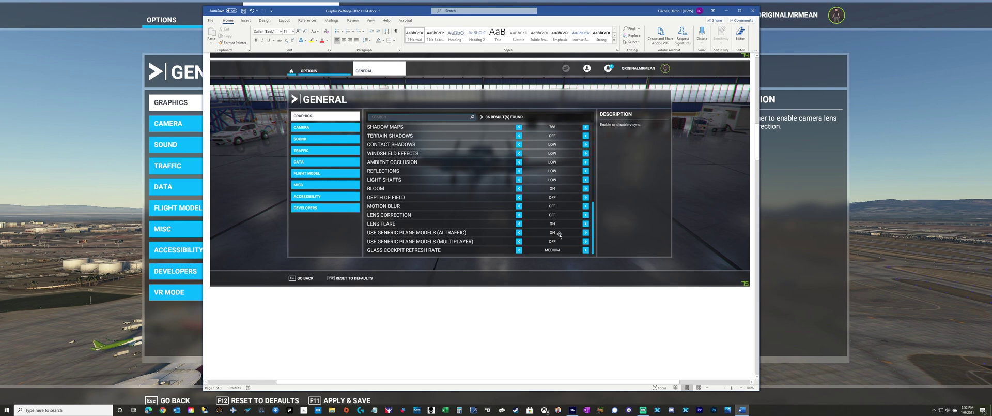
key("alt+Tab")
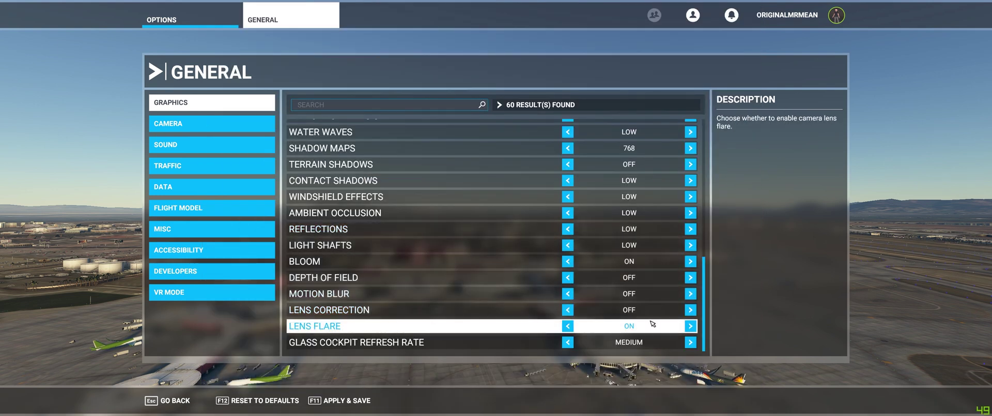
key("alt+Tab")
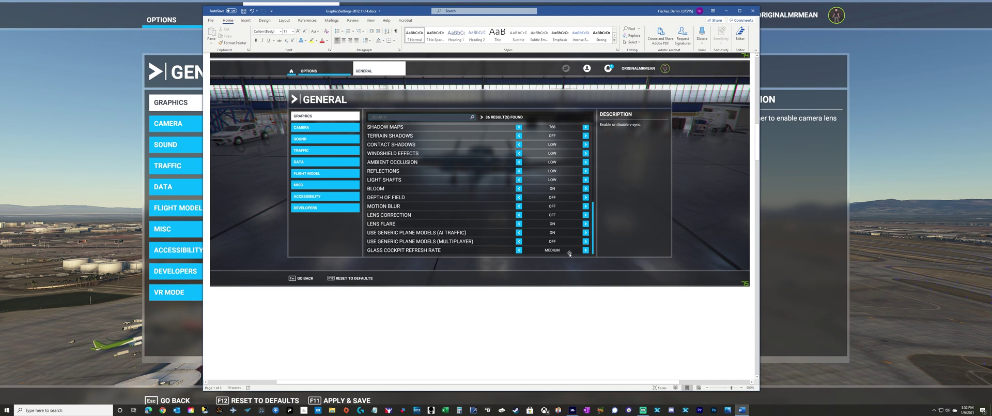
key("alt+Tab")
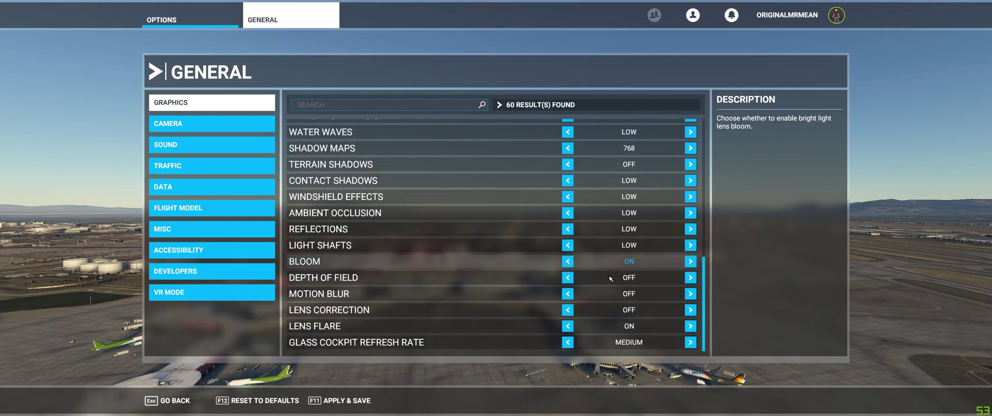
key("Up")
key("Up")
key("Up")
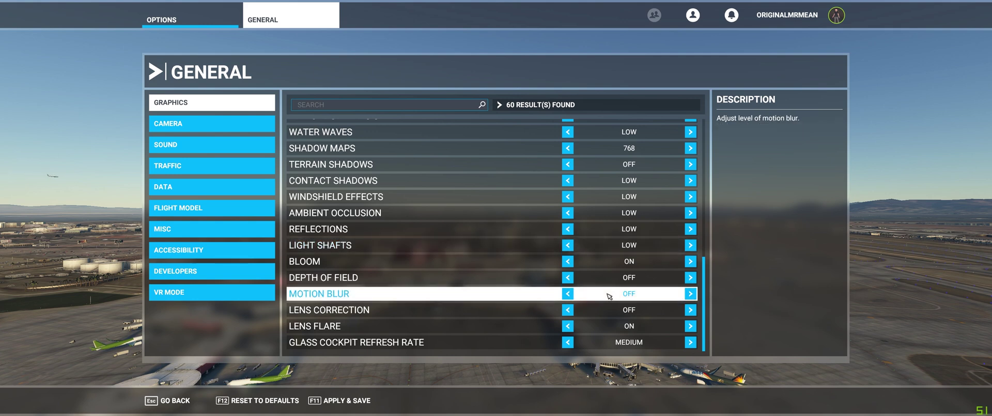
key("alt+Tab")
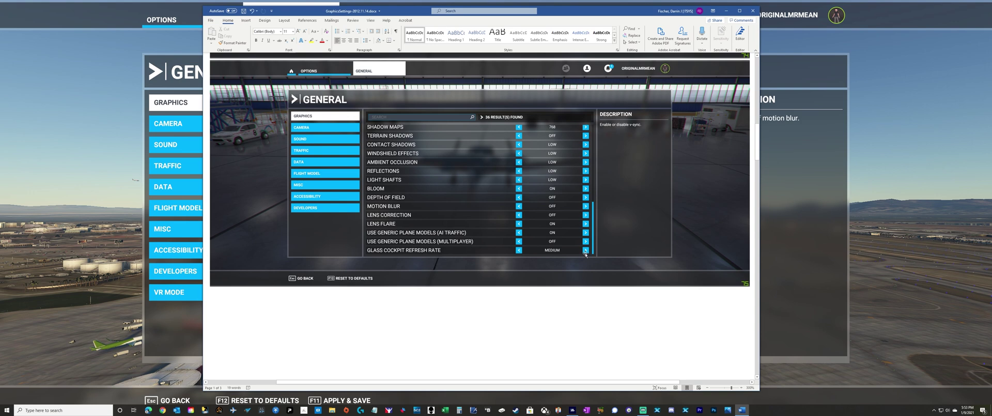
key("alt+Tab")
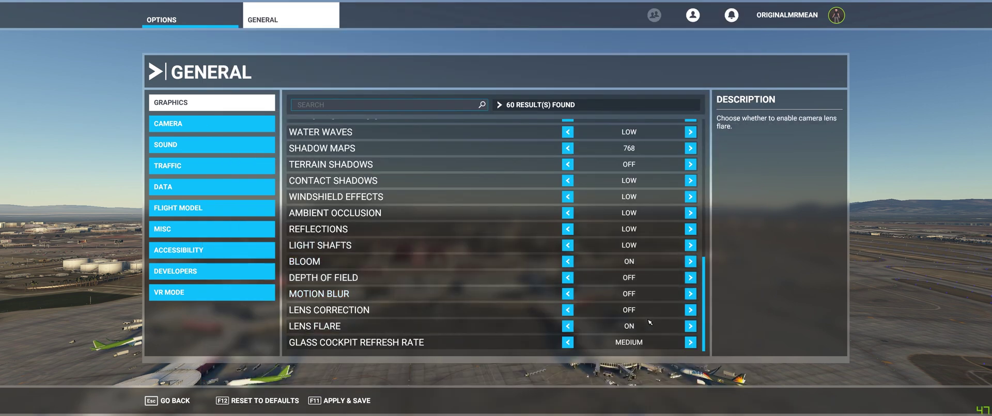
key("alt+Tab")
key("alt+Tab")
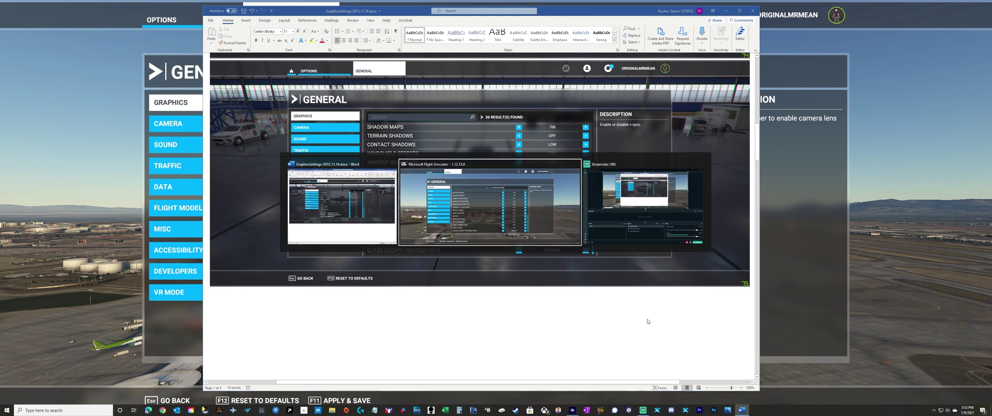
key("alt+Tab")
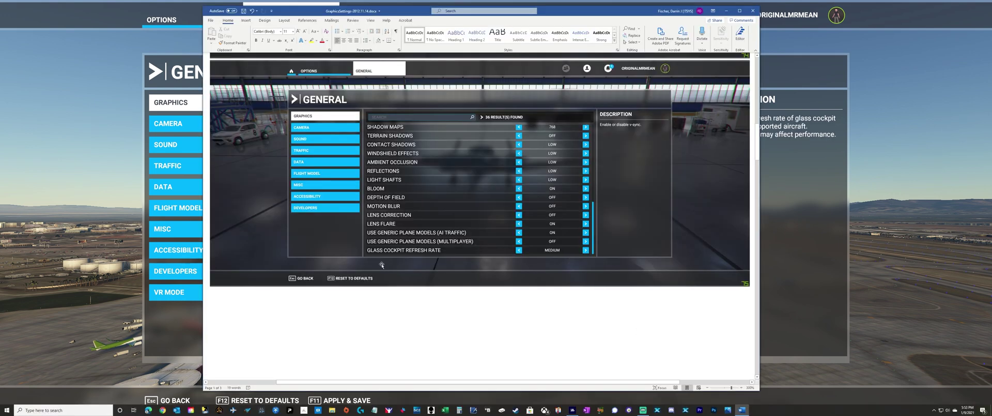
key("alt+Tab")
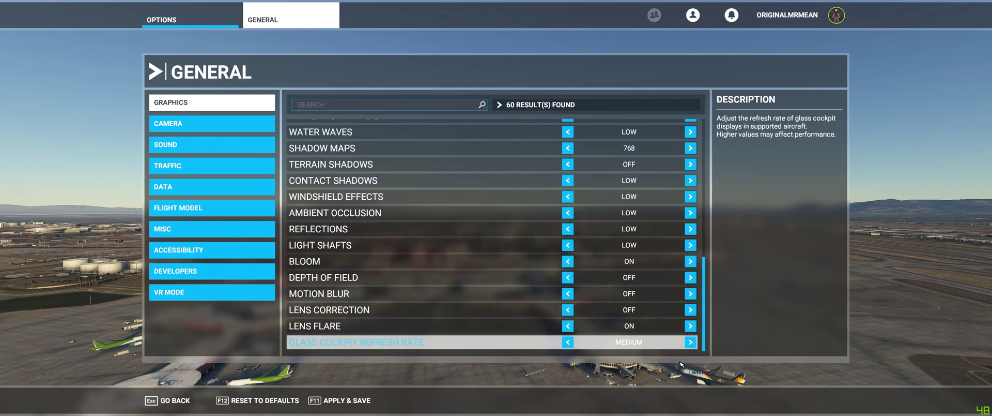
left_click(359, 401)
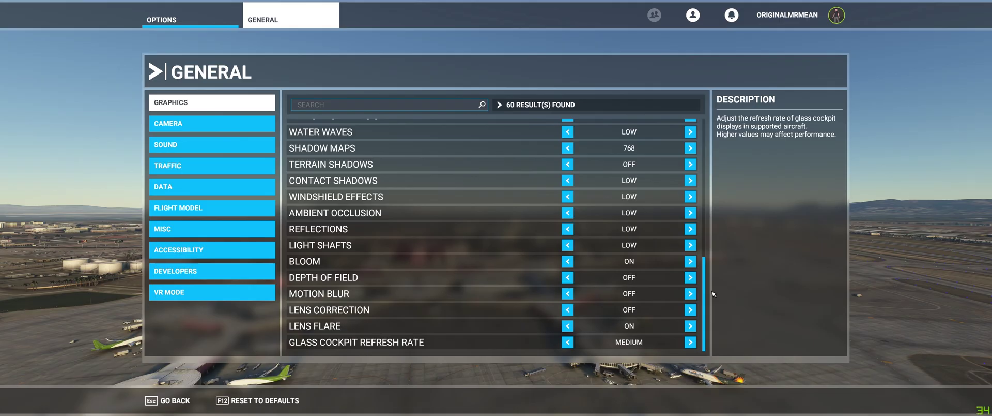
Exit the options to the full-screen Las Vegas airport view rendered with the applied settings.
key("Escape")
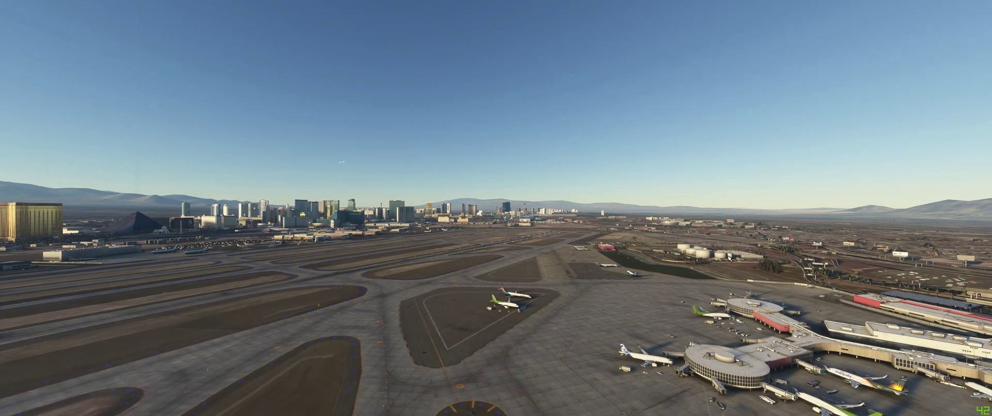
Check the Word reference, then return to the full-screen Las Vegas airport view with the Strip skyline.
key("alt+Tab")
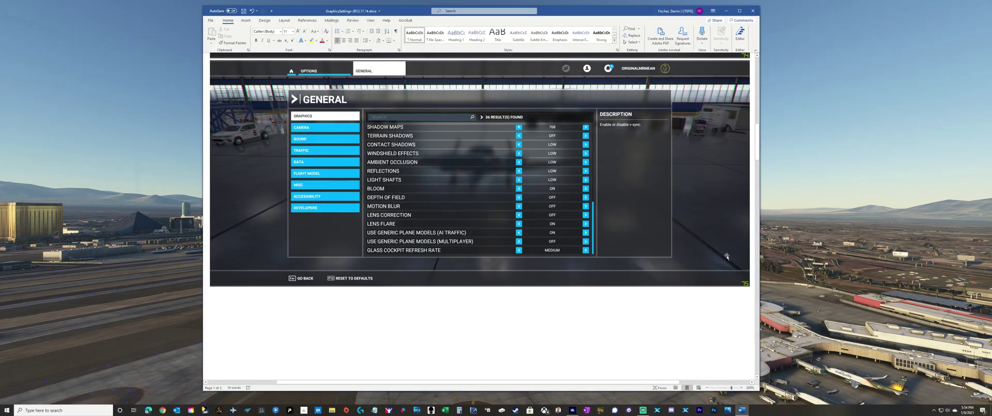
key("alt+Tab")
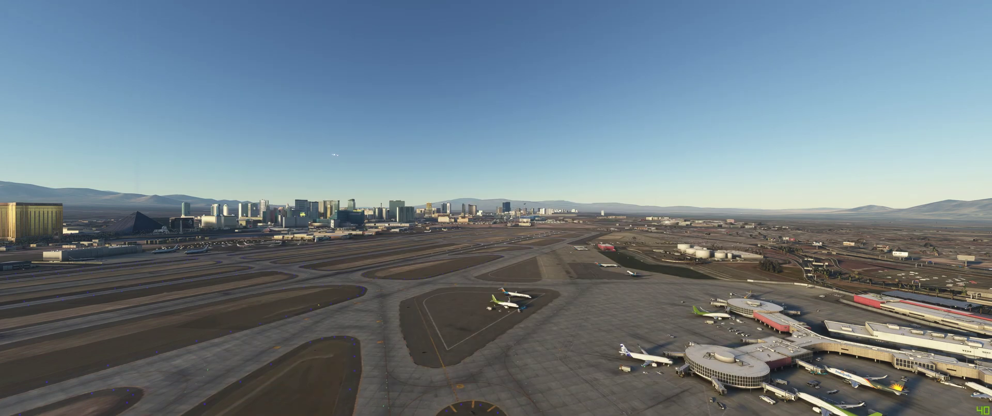